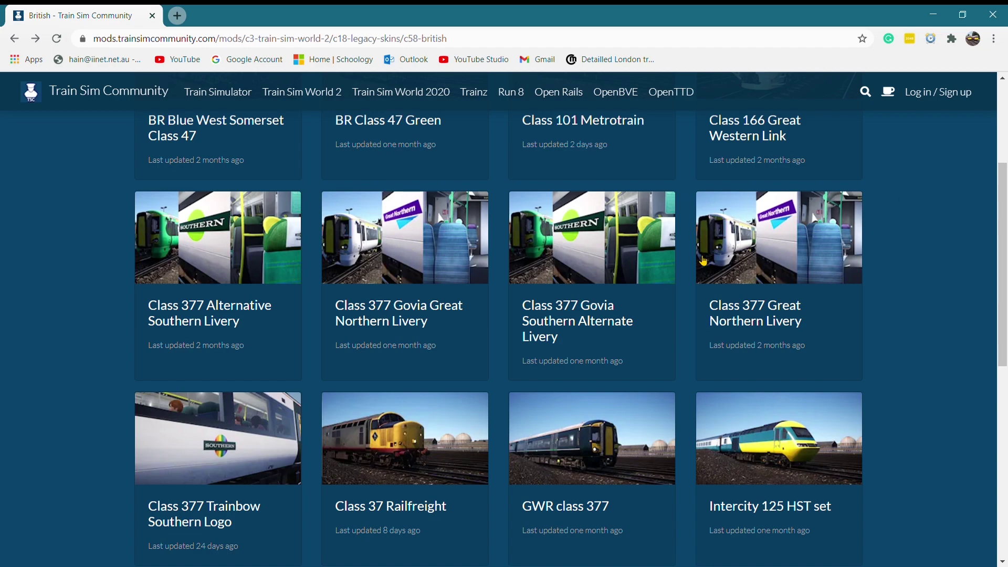
# Step: Look through the British legacy skins listed for Train Sim World 2
pyautogui.scroll(4, 772, 260)
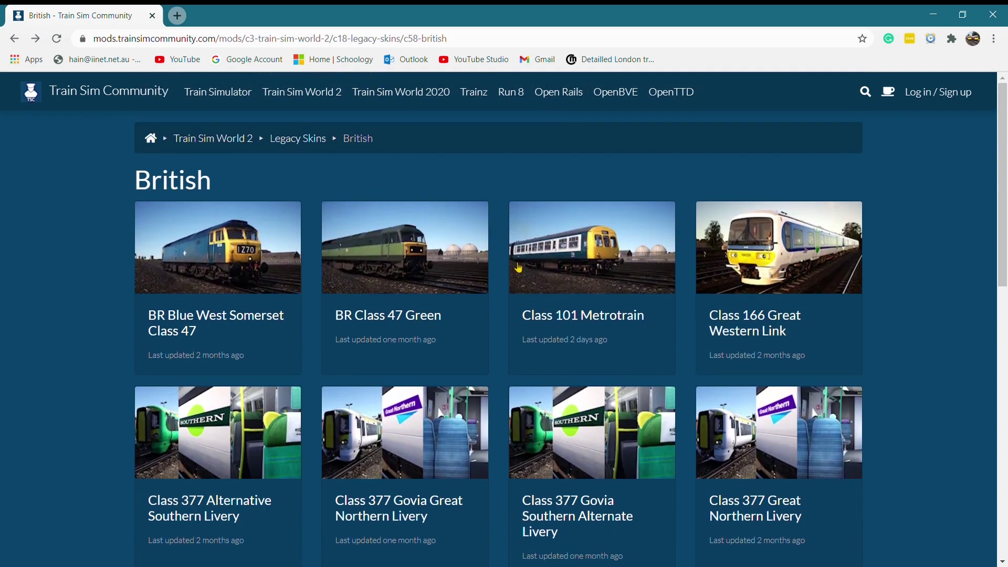
pyautogui.scroll(-10, 518, 268)
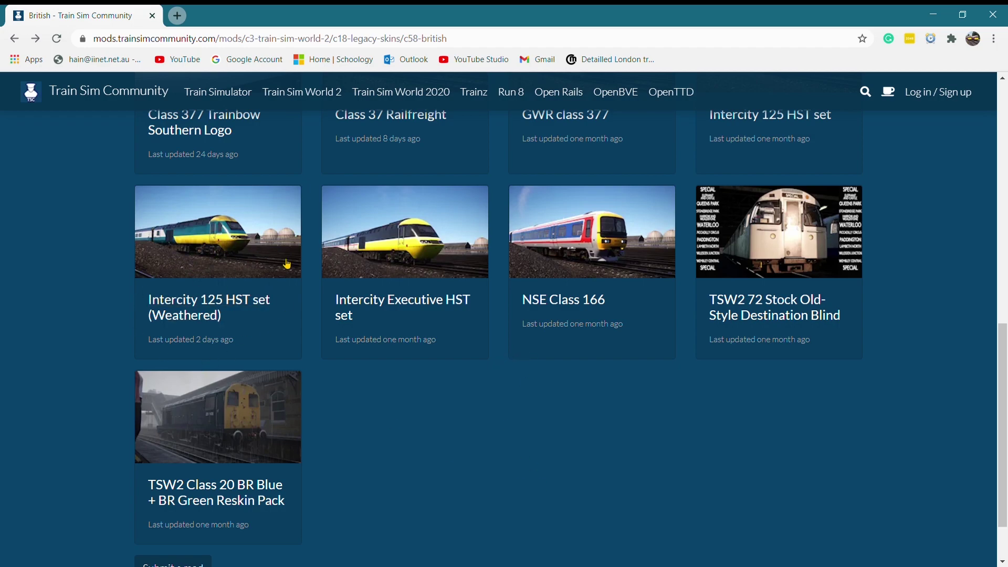
pyautogui.scroll(2, 724, 245)
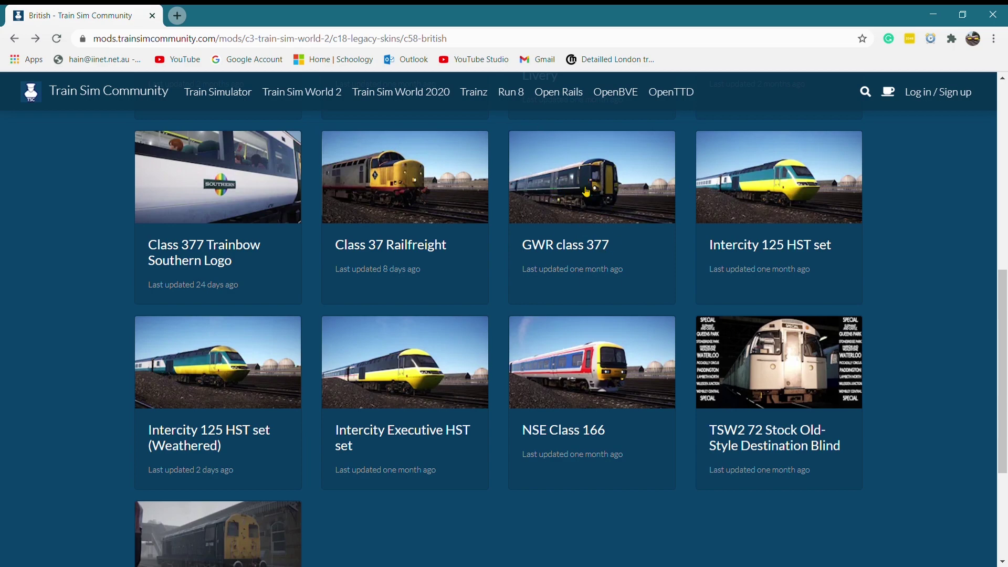
pyautogui.scroll(4, 586, 192)
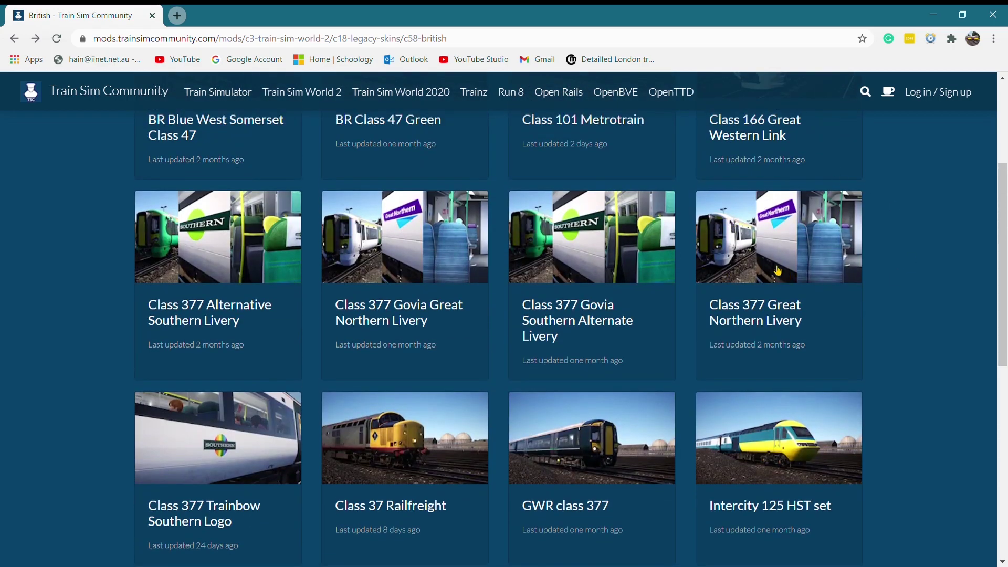
pyautogui.scroll(2, 713, 251)
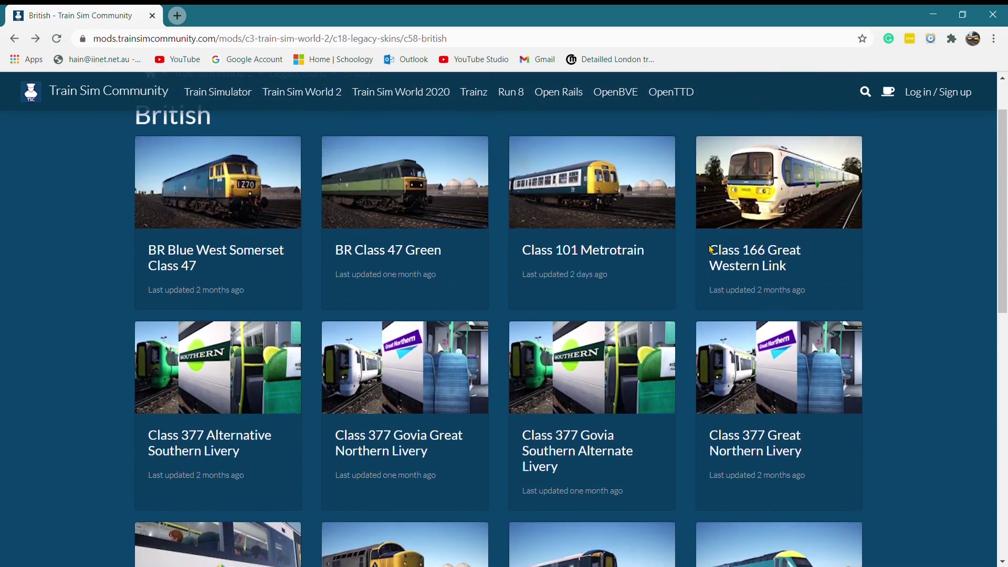
pyautogui.scroll(-6, 702, 241)
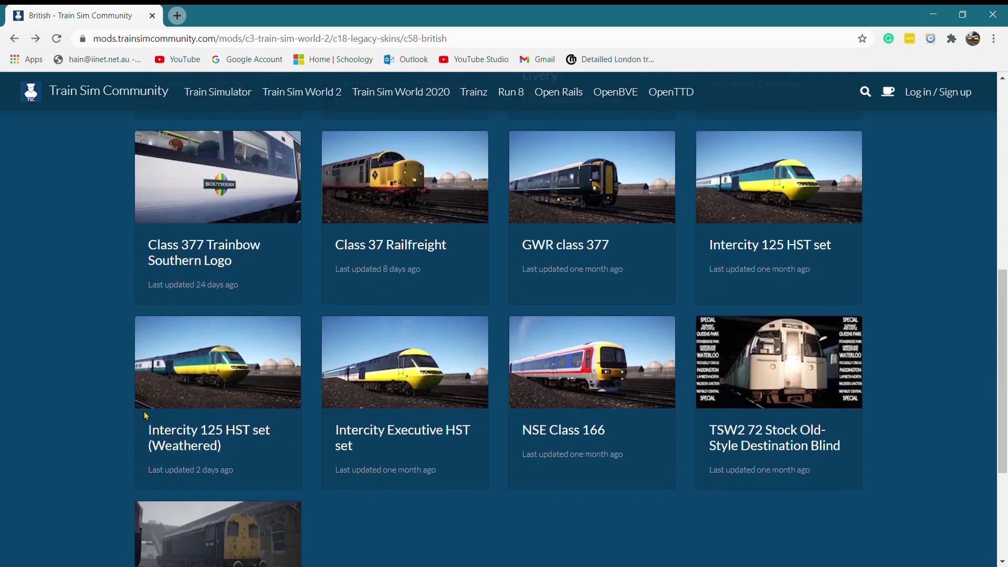
pyautogui.scroll(1, 492, 361)
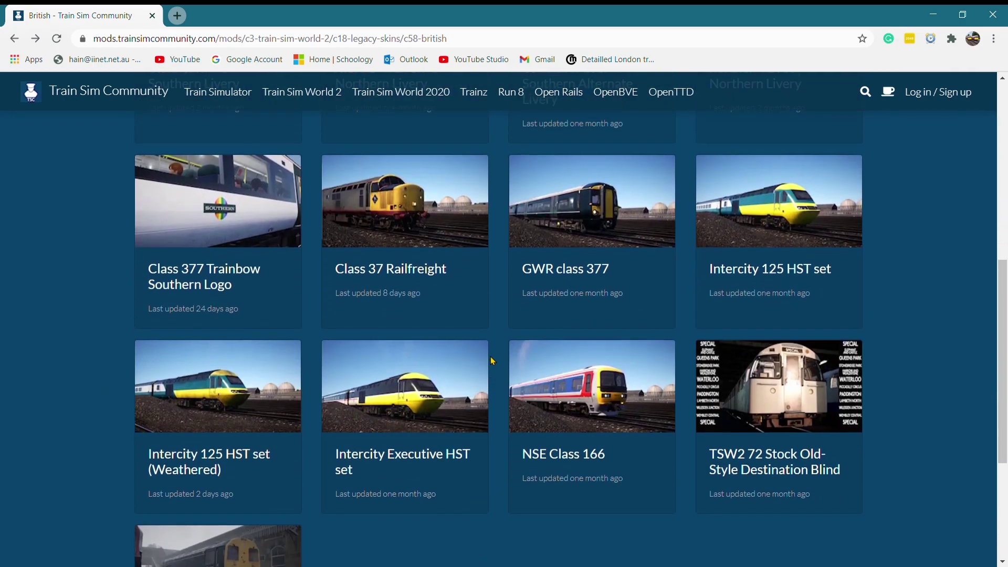
pyautogui.scroll(3, 493, 361)
pyautogui.scroll(5, 413, 345)
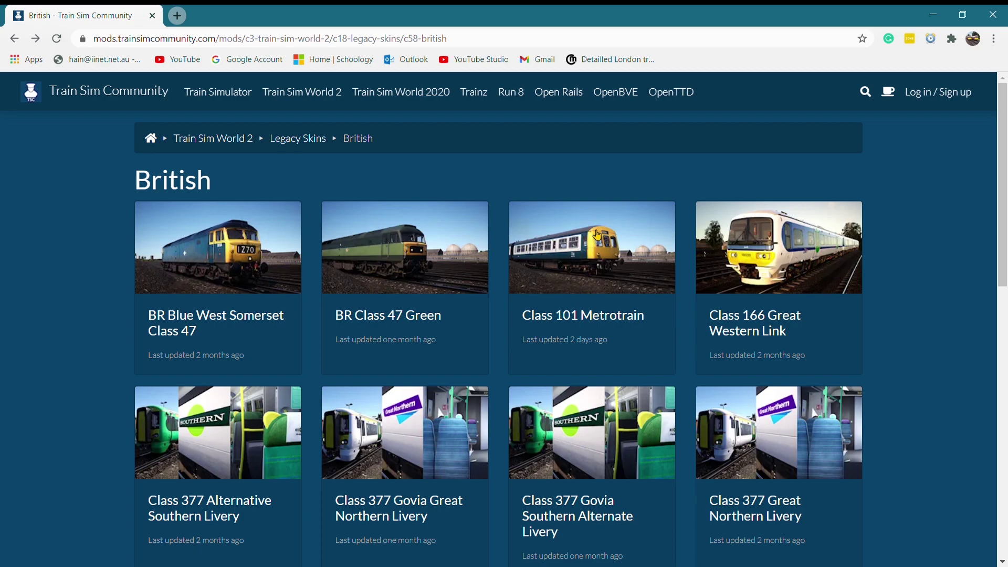
# Step: View the locomotive skins in the North American category of Legacy Skins
pyautogui.click(313, 139)
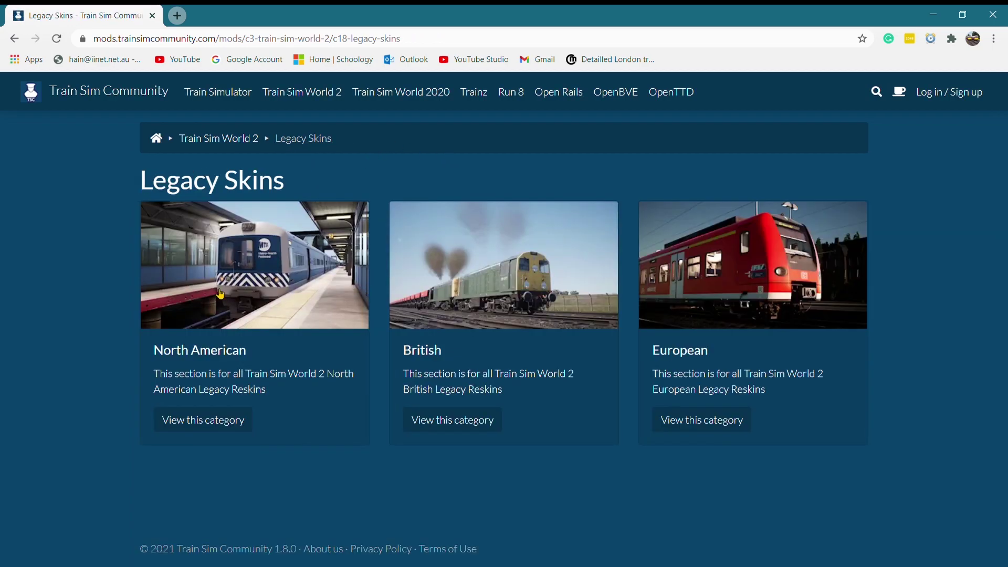
pyautogui.click(291, 290)
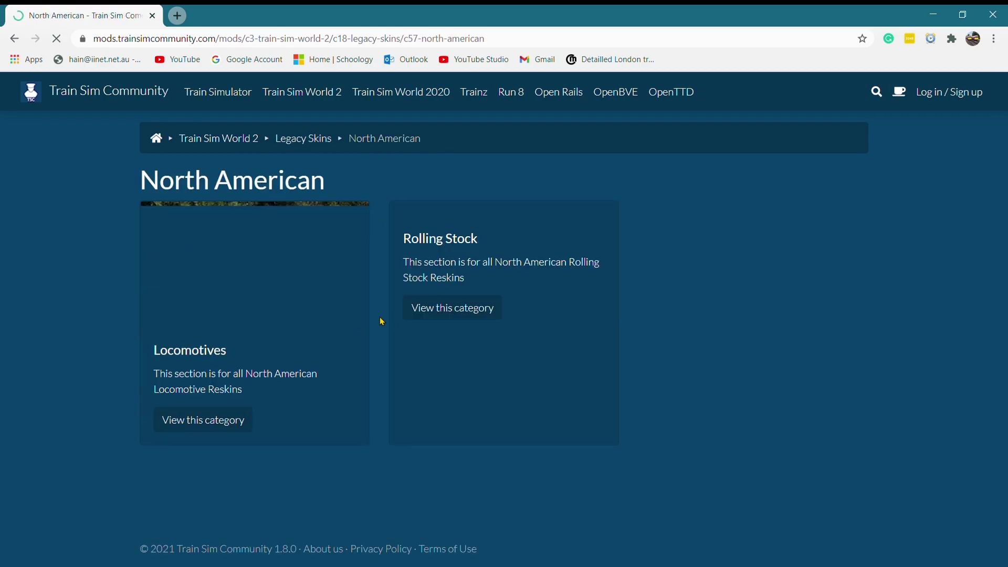
pyautogui.click(200, 350)
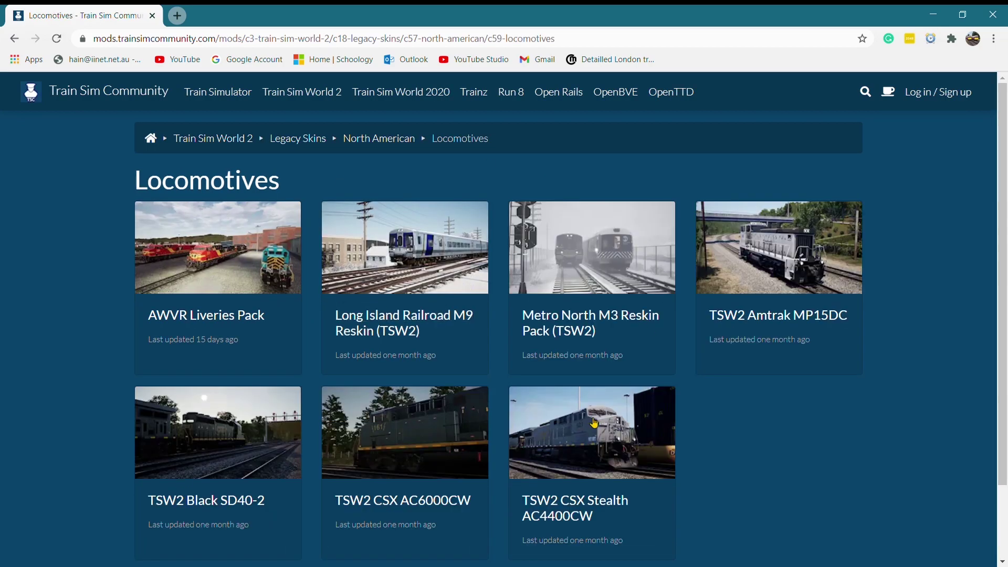
# Step: Download TS2Prototype-Class166FGWLinkLiveryV1.pak from the Class 166 Great Western Link page in the British legacy skins
pyautogui.click(14, 38)
pyautogui.click(303, 150)
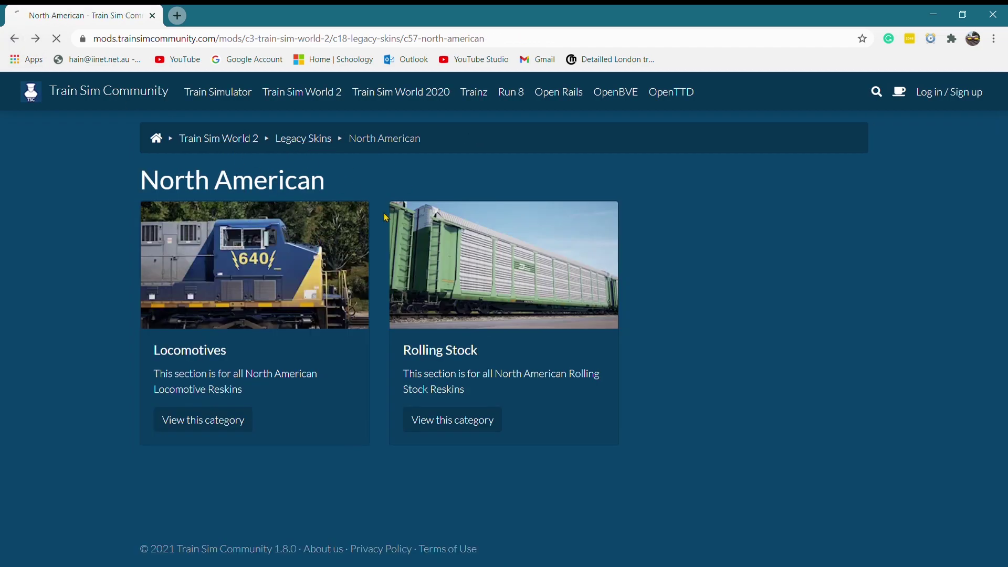
pyautogui.click(512, 320)
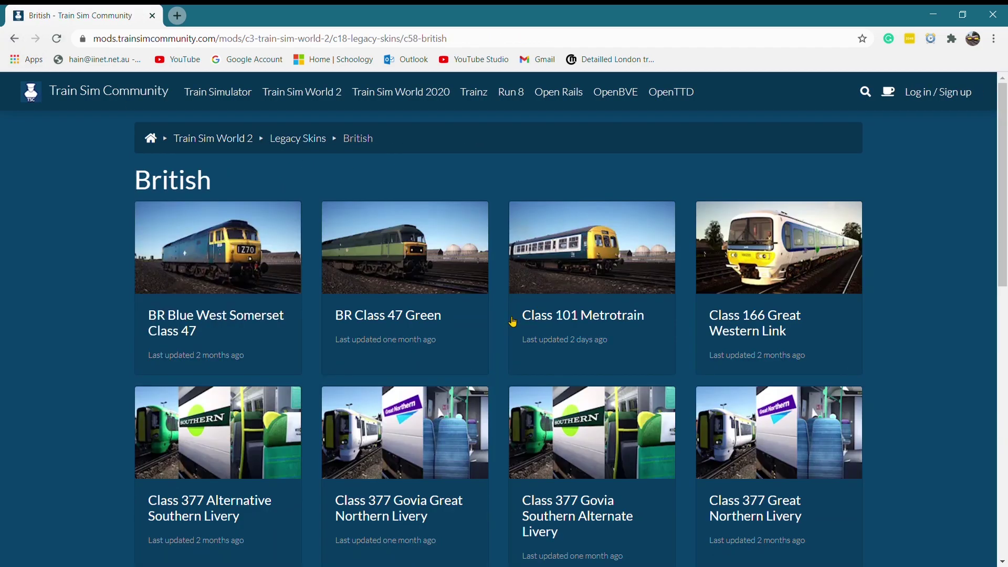
pyautogui.scroll(-1, 733, 284)
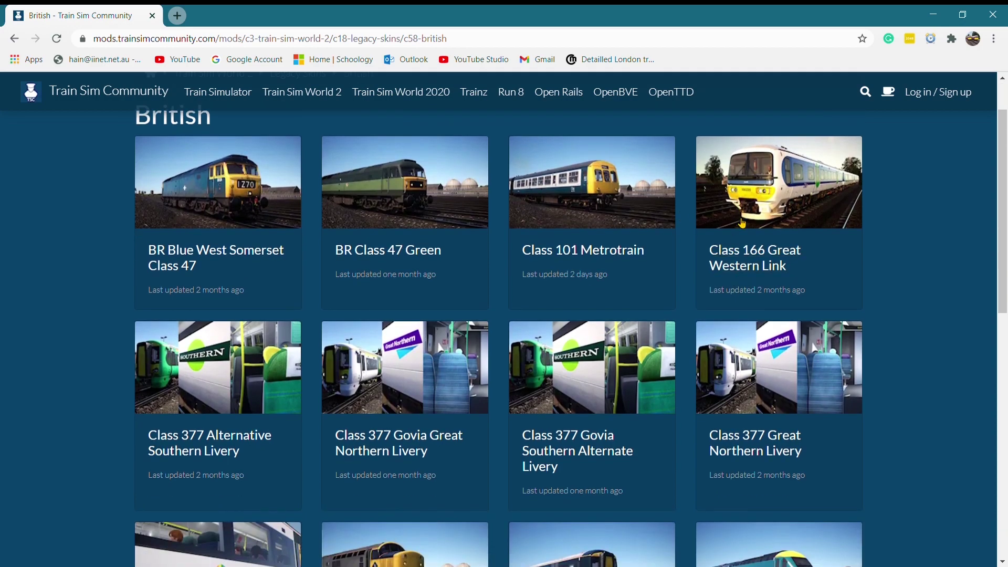
pyautogui.click(754, 259)
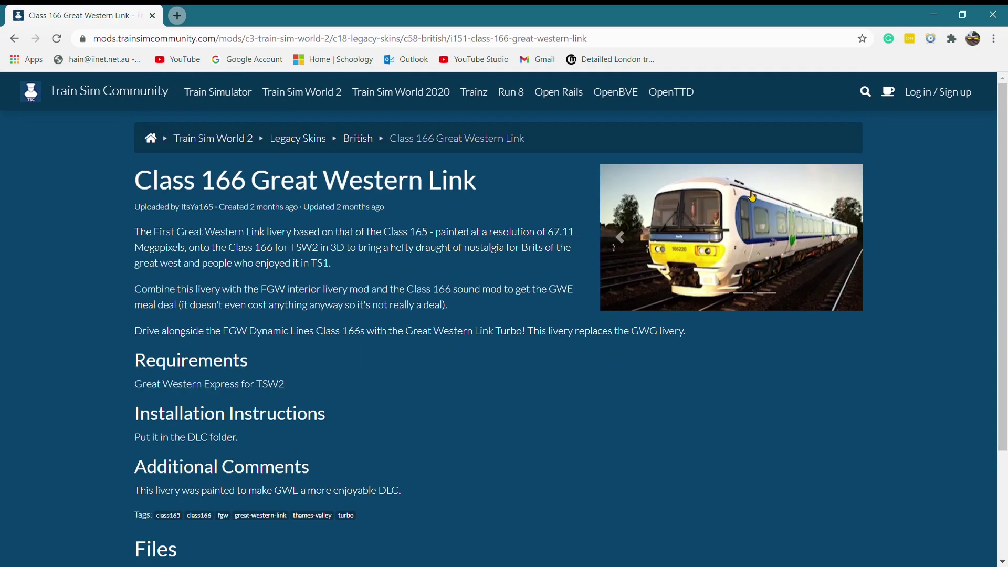
pyautogui.scroll(-2, 321, 457)
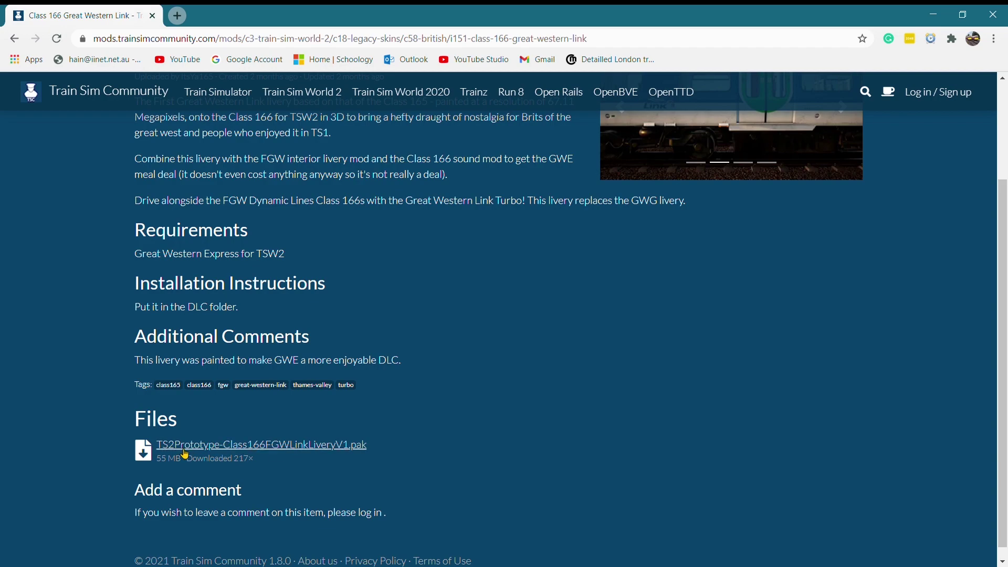
pyautogui.click(185, 454)
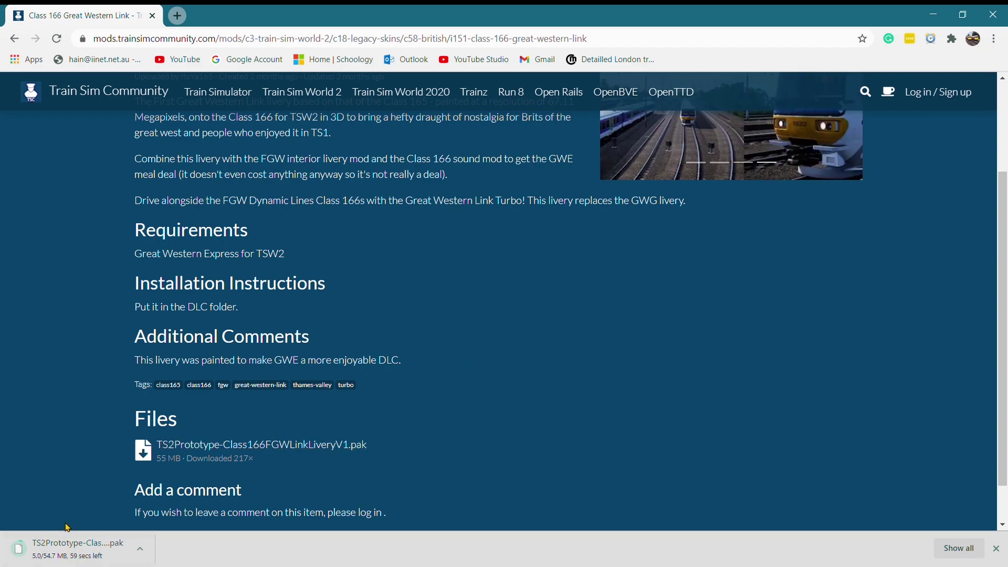
# Step: Open the London Underground for Class 483 mod in the British Fictional reskins and review its requirements and installation instructions
pyautogui.scroll(2, 379, 204)
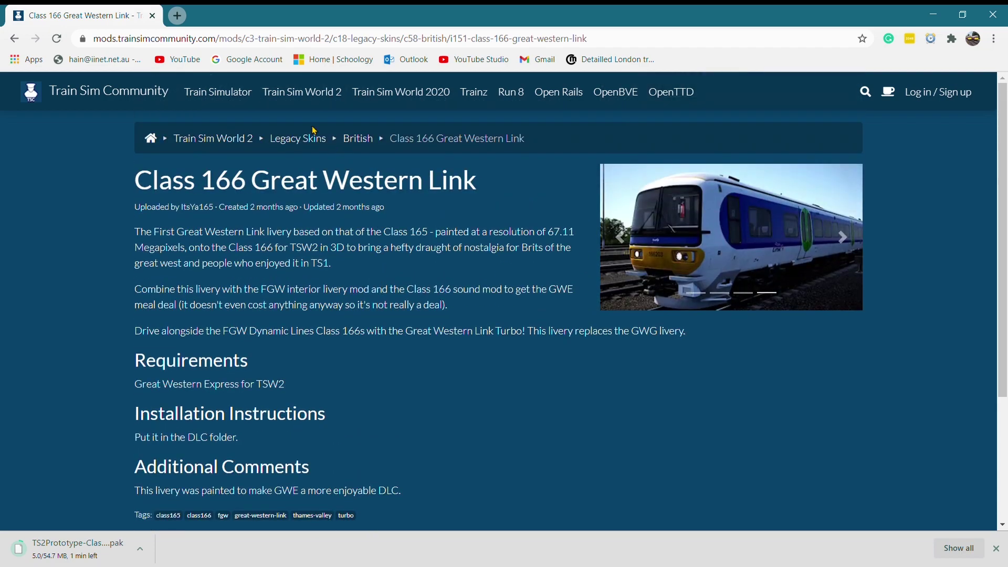
pyautogui.click(220, 138)
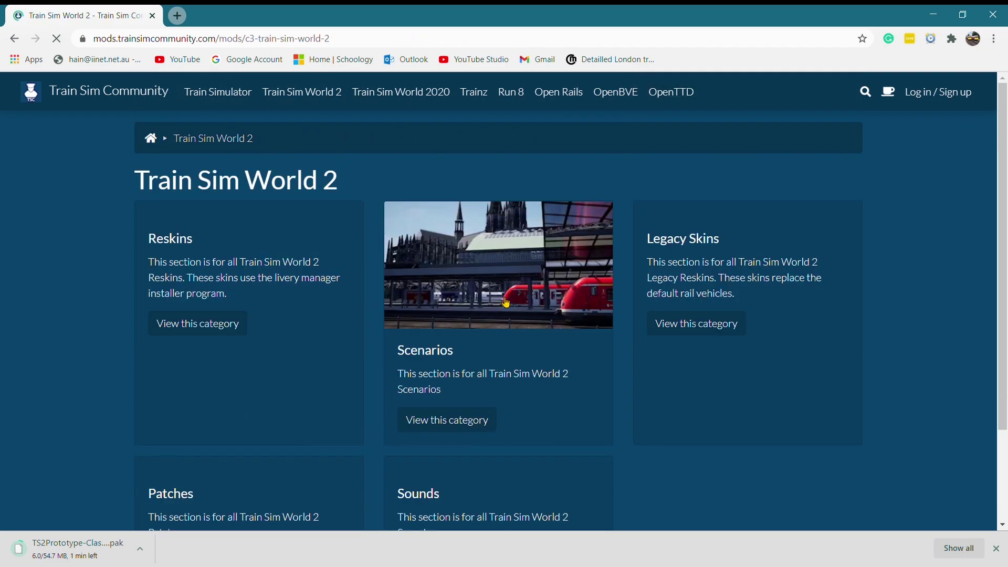
pyautogui.click(194, 330)
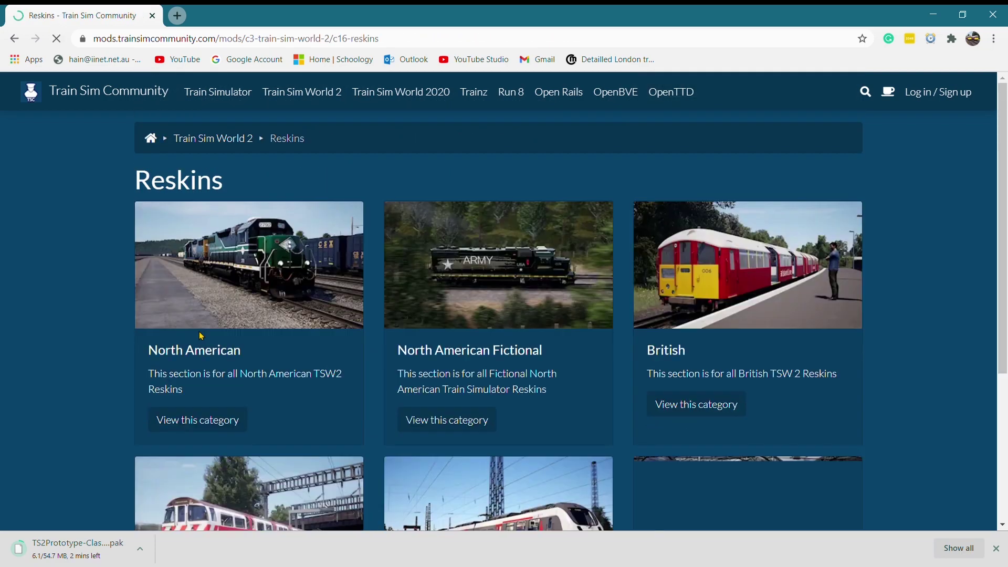
pyautogui.scroll(-4, 594, 331)
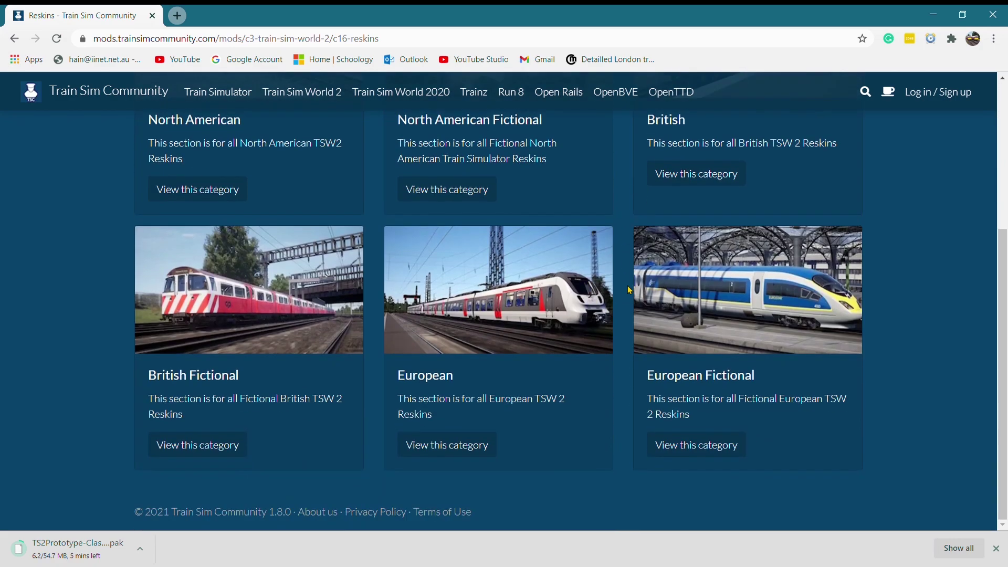
pyautogui.click(257, 335)
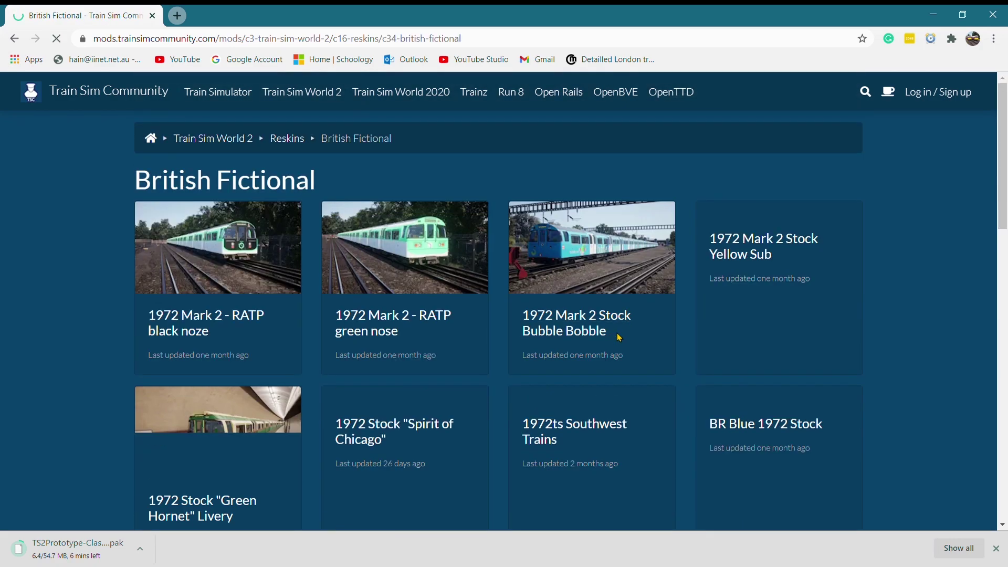
pyautogui.scroll(-8, 482, 326)
pyautogui.click(699, 316)
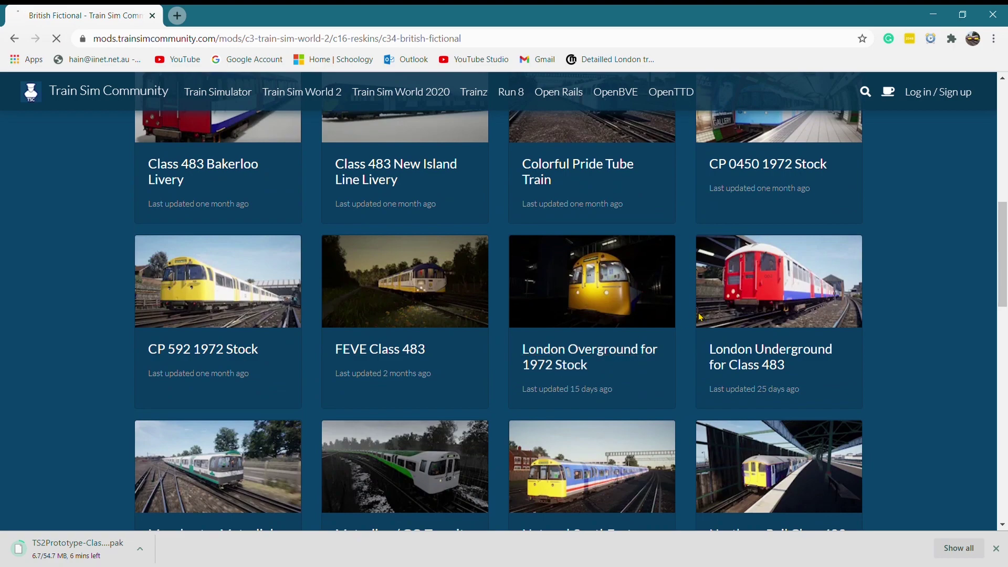
pyautogui.scroll(-1, 390, 342)
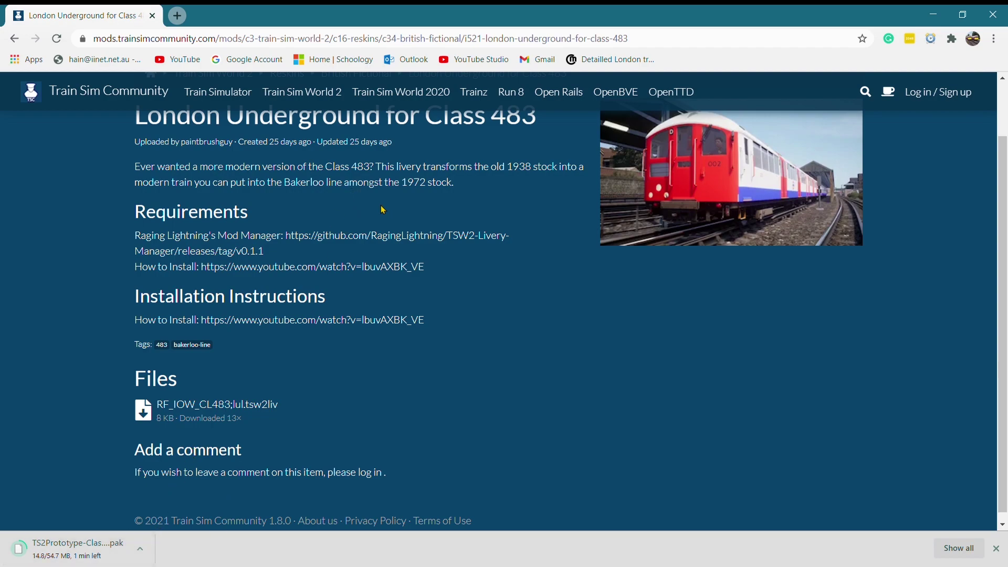
pyautogui.scroll(2, 383, 210)
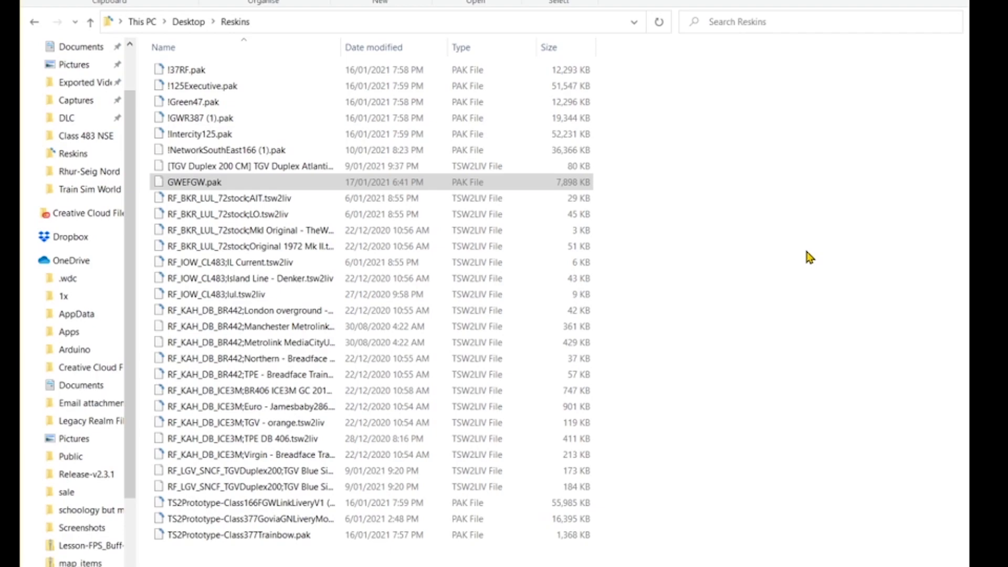
pyautogui.click(809, 256)
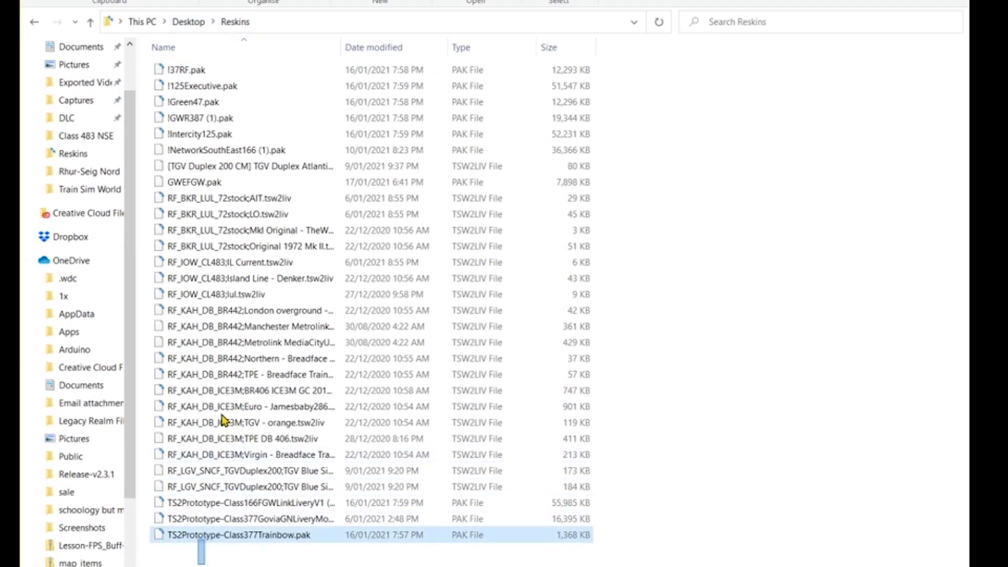
pyautogui.hotkey('ctrl', 'a')
pyautogui.click(692, 153)
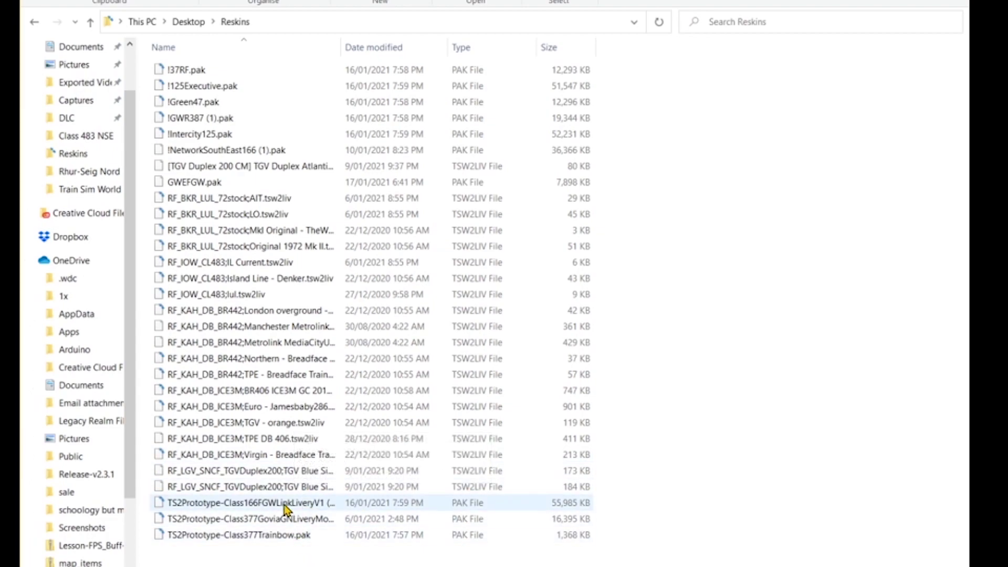
# Step: Copy the newest TS2Prototype-Class166FGWLinkLiveryV1 file from the Downloads folder and open the game's DLC folder
pyautogui.scroll(1, 84, 142)
pyautogui.click(78, 95)
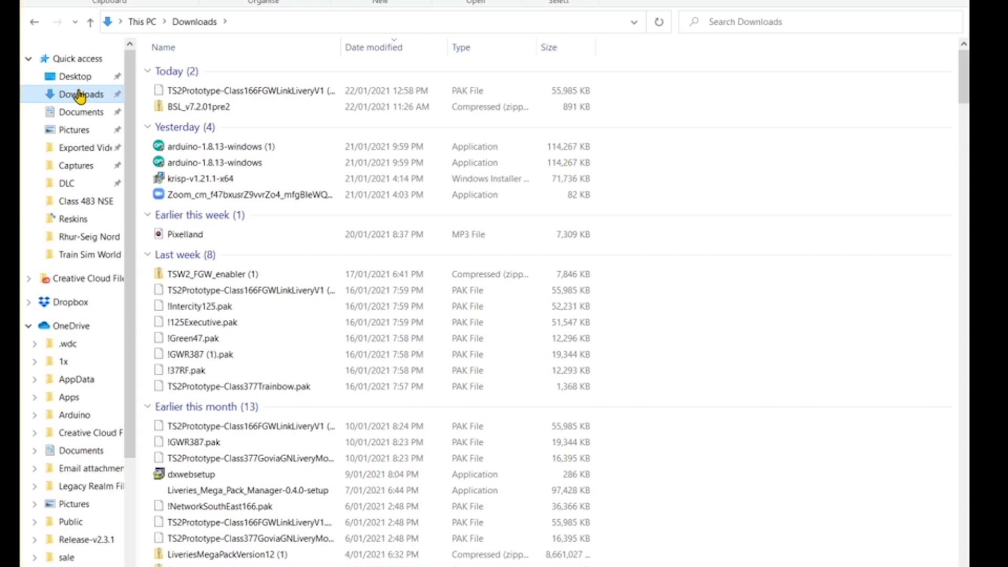
pyautogui.click(268, 96)
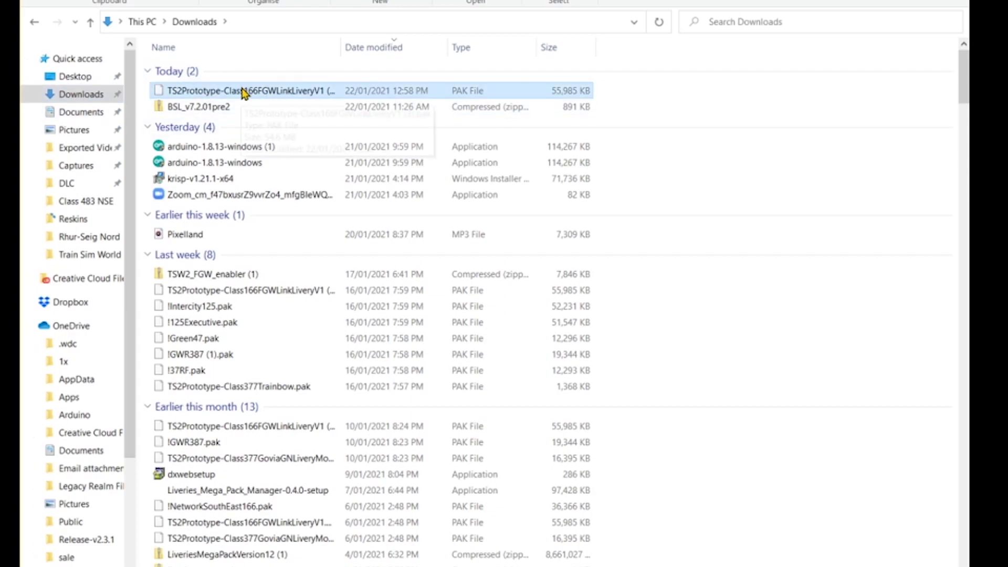
pyautogui.click(90, 223)
pyautogui.click(73, 185)
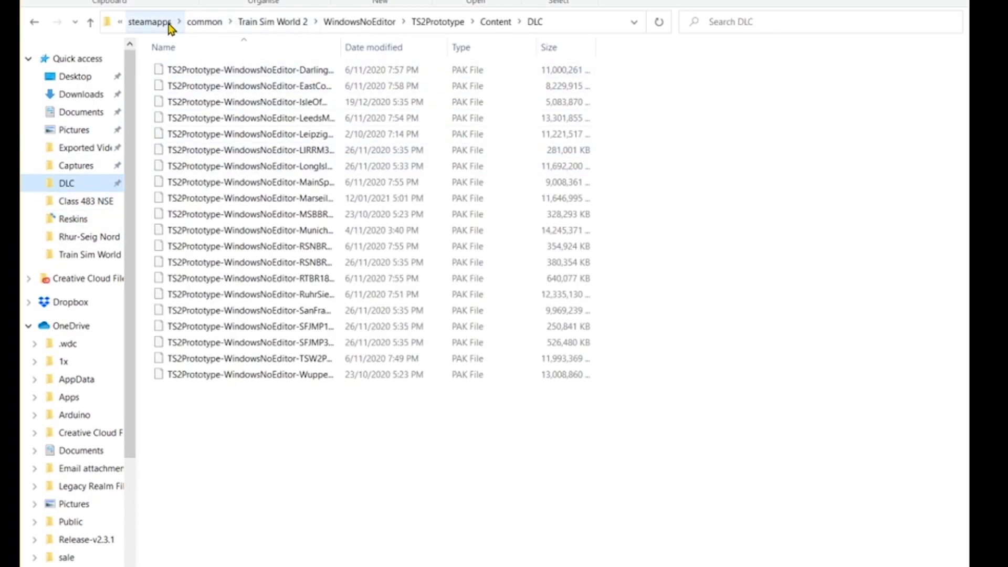
# Step: Examine the DLC folder's path from steamapps through common, Train Sim World 2, WindowsNoEditor, TS2Prototype and Content
pyautogui.click(119, 22)
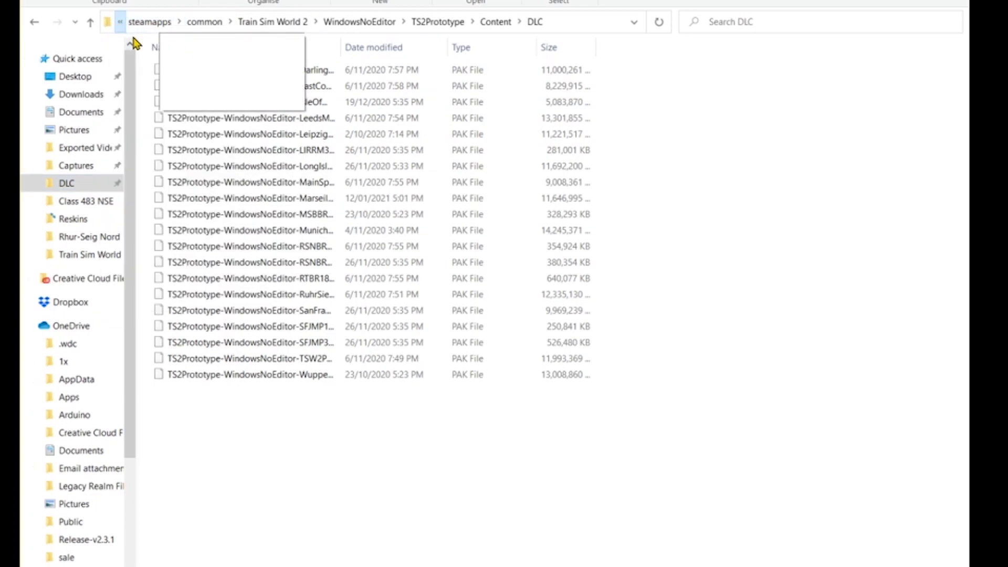
pyautogui.click(166, 24)
pyautogui.click(166, 23)
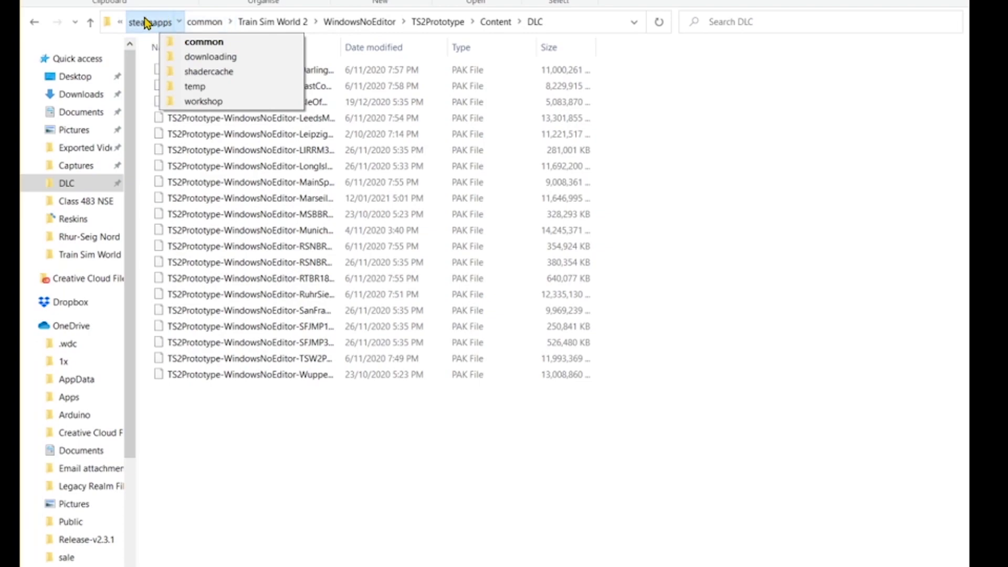
pyautogui.click(190, 32)
pyautogui.moveTo(349, 22)
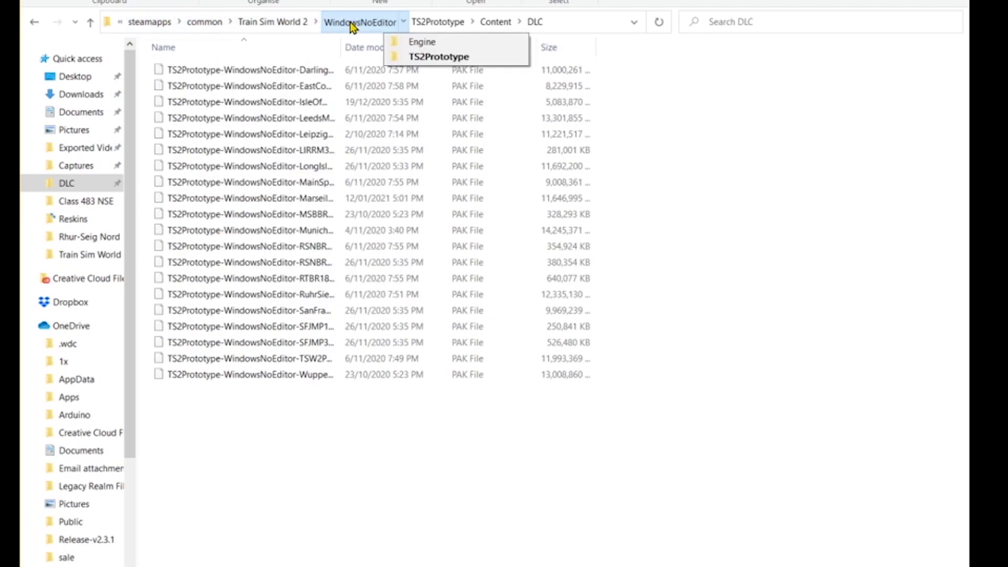
pyautogui.moveTo(445, 25)
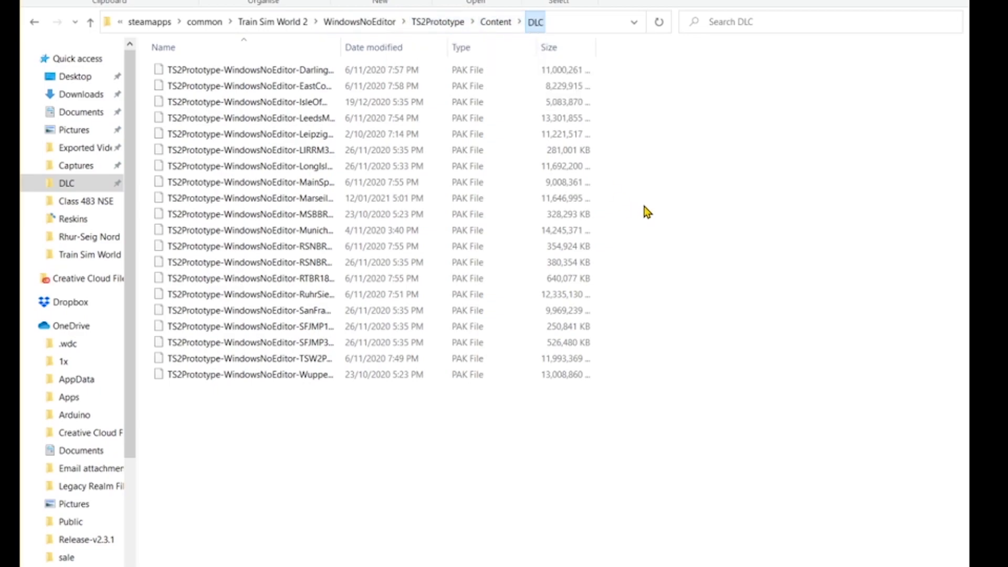
# Step: Paste the copied Class 166 livery file into the DLC folder and clear the selection
pyautogui.hotkey('ctrl', 'v')
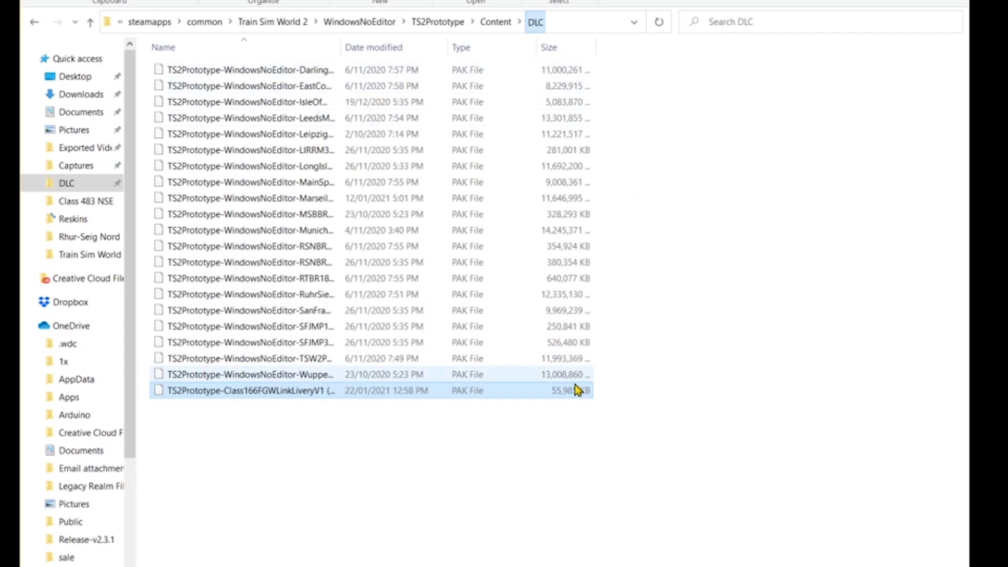
pyautogui.click(309, 514)
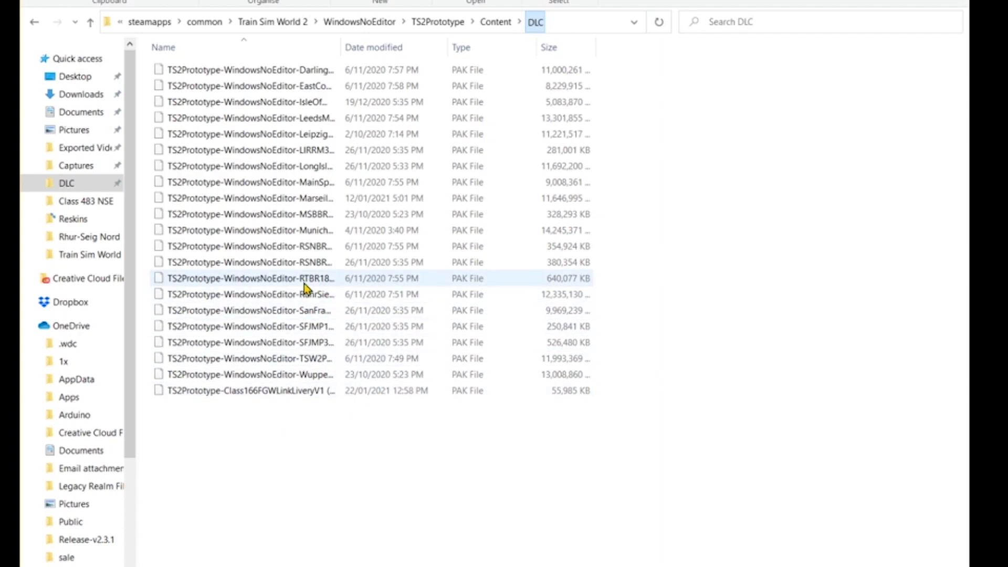